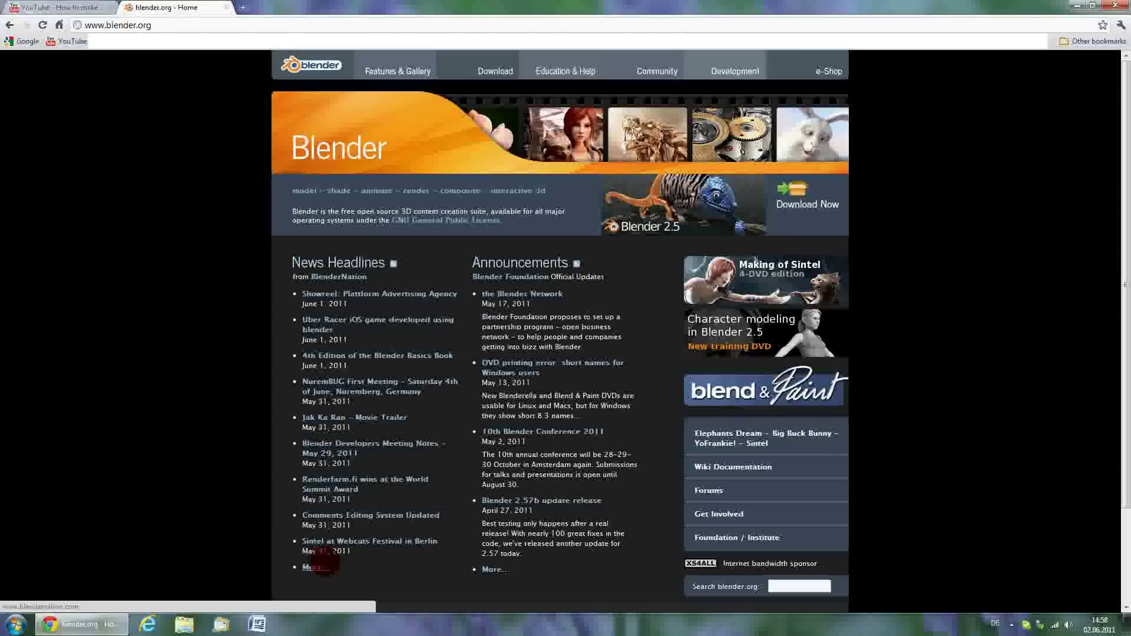
Step: Open the Blender download page on blender.org, and open the needed-files link from the YouTube tutorial's description
{"action": "left_click", "coordinate": [790, 192]}
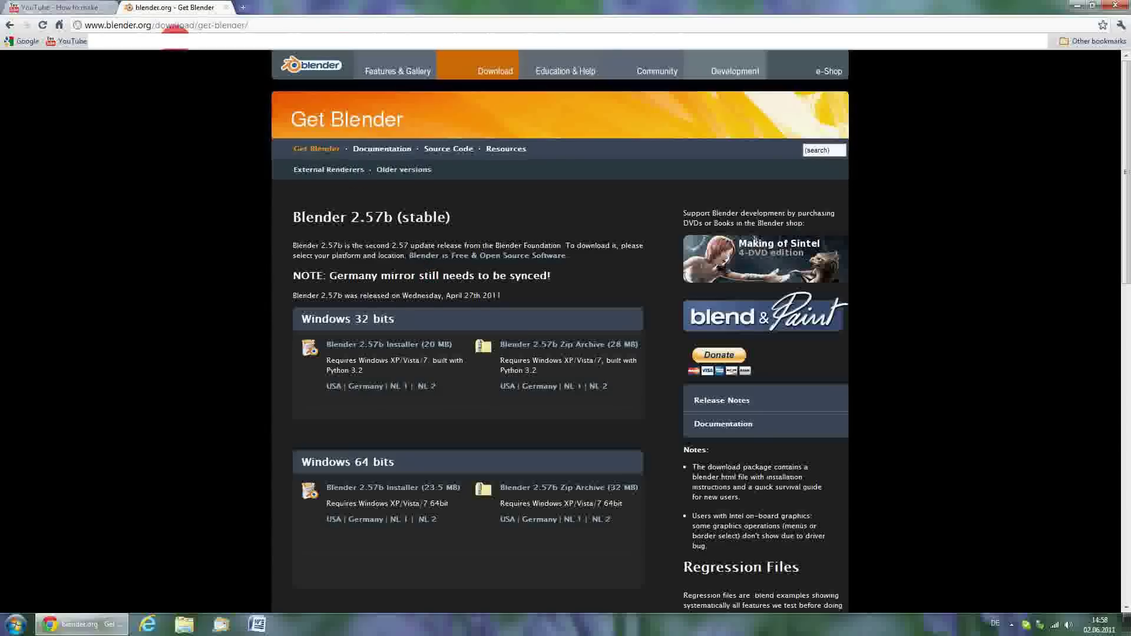
{"action": "key", "text": "ctrl+Tab"}
{"action": "scroll", "coordinate": [412, 571], "scroll_direction": "down", "scroll_amount": 2}
{"action": "left_click", "coordinate": [407, 478]}
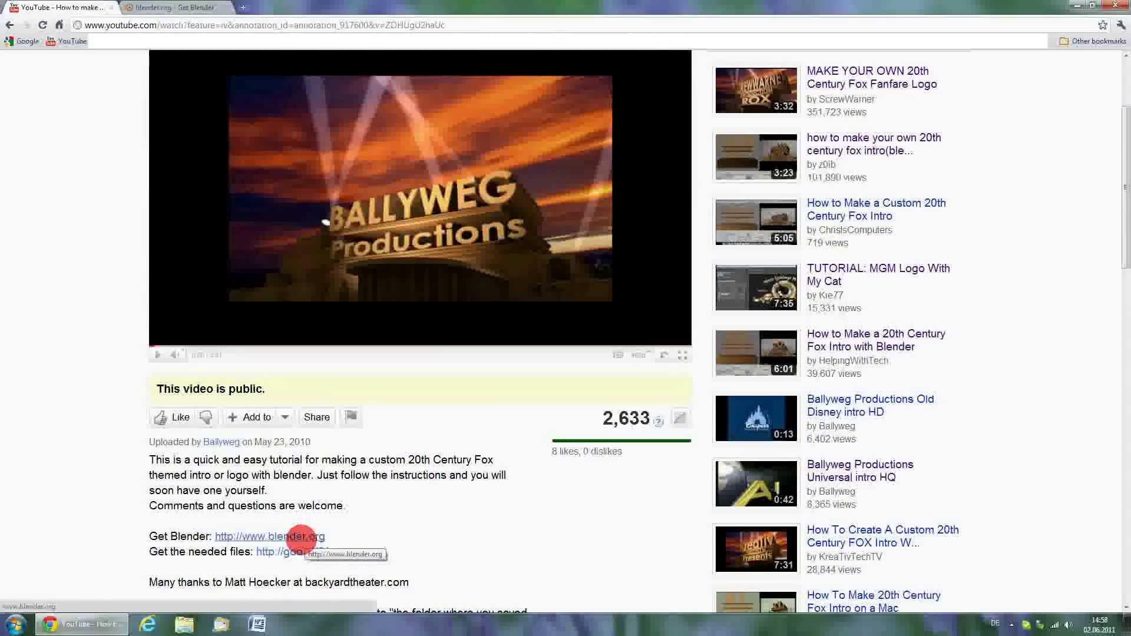
{"action": "left_click", "coordinate": [294, 552]}
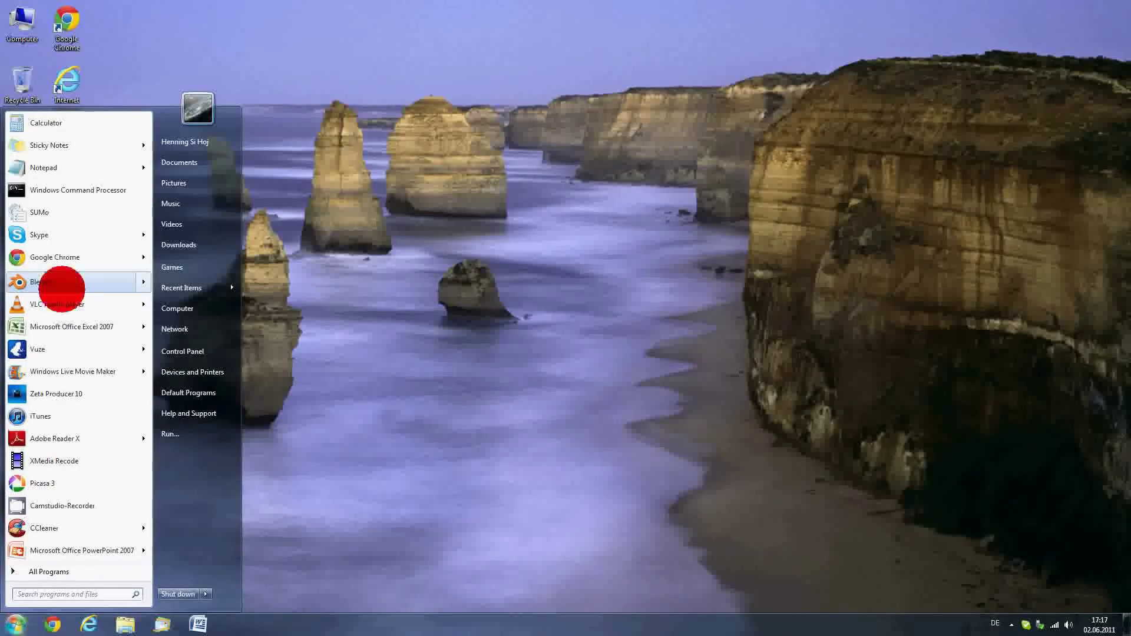
Step: Start Blender and open 20th Century Fox Template 2.blend, followed by 20th Century Fox Template.blend from the same folder
{"action": "left_click", "coordinate": [60, 283]}
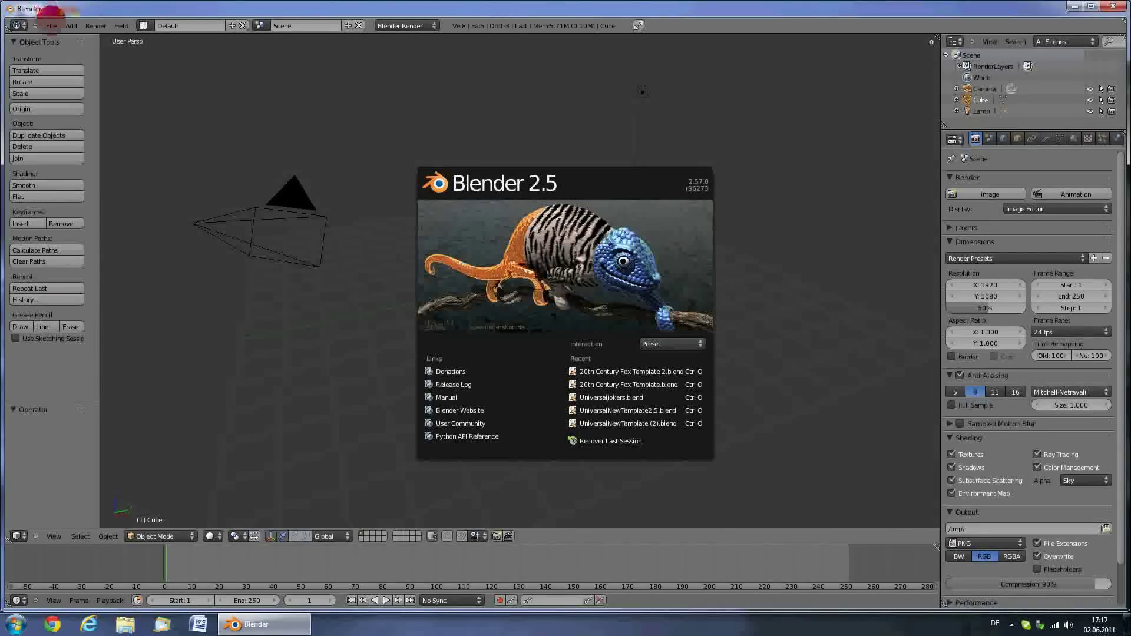
{"action": "left_click", "coordinate": [52, 26]}
{"action": "left_click", "coordinate": [51, 26]}
{"action": "left_click", "coordinate": [77, 42]}
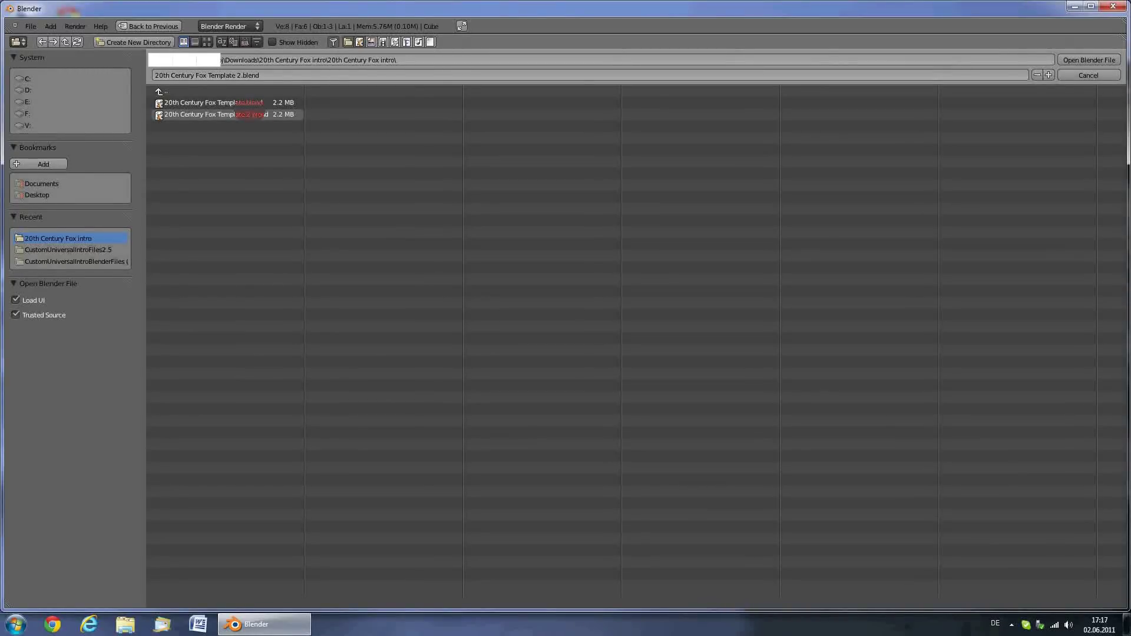
{"action": "double_click", "coordinate": [273, 115]}
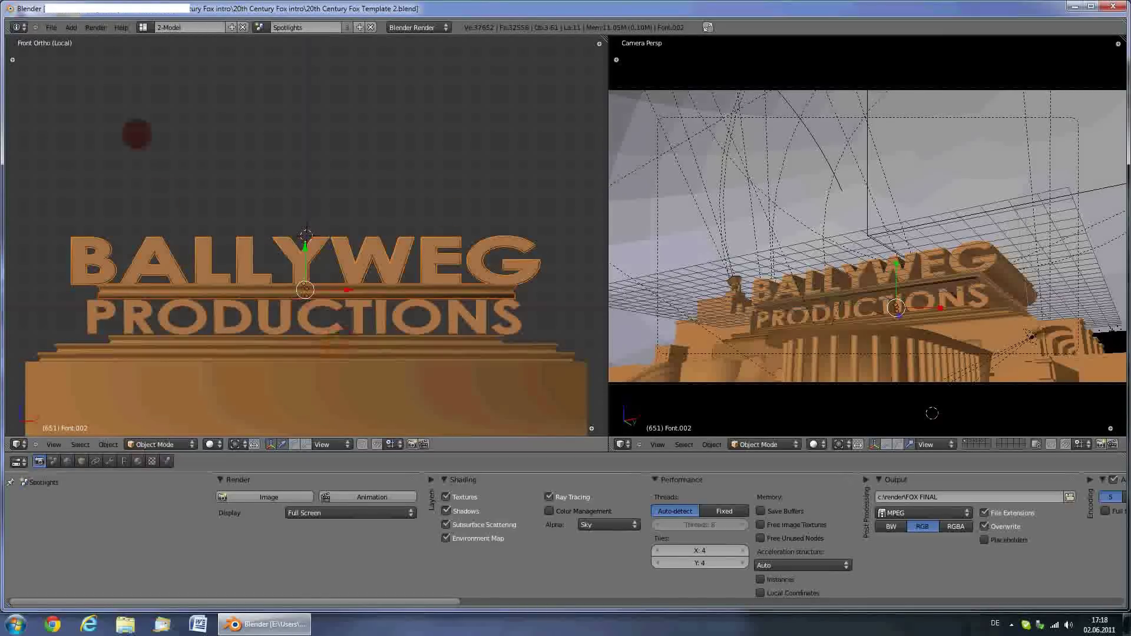
{"action": "key", "text": "ctrl+o"}
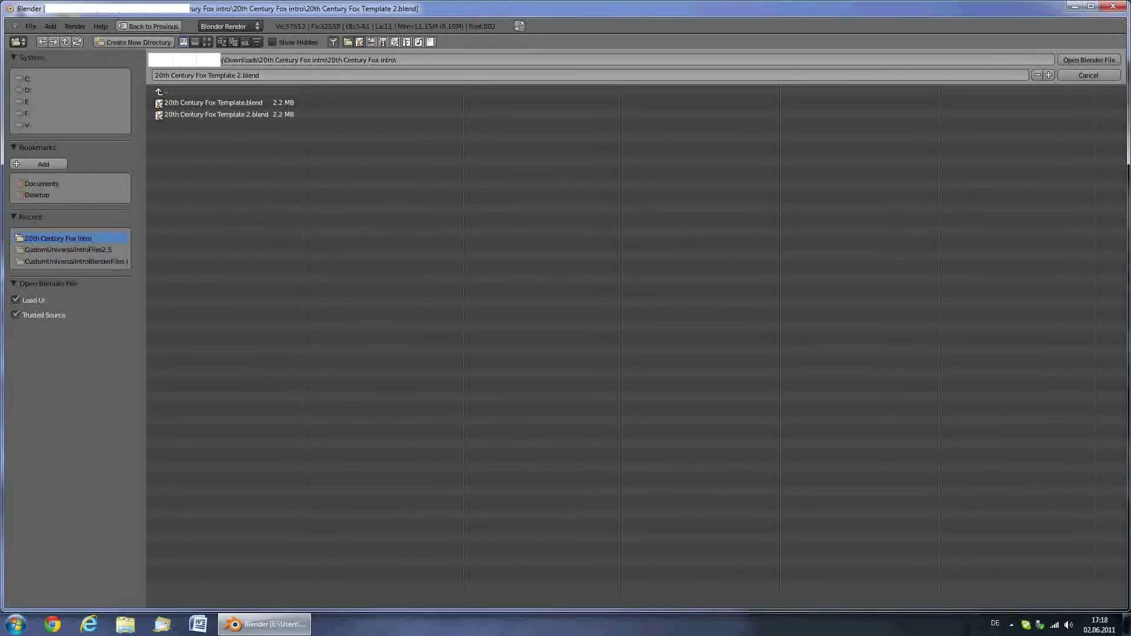
{"action": "double_click", "coordinate": [212, 103]}
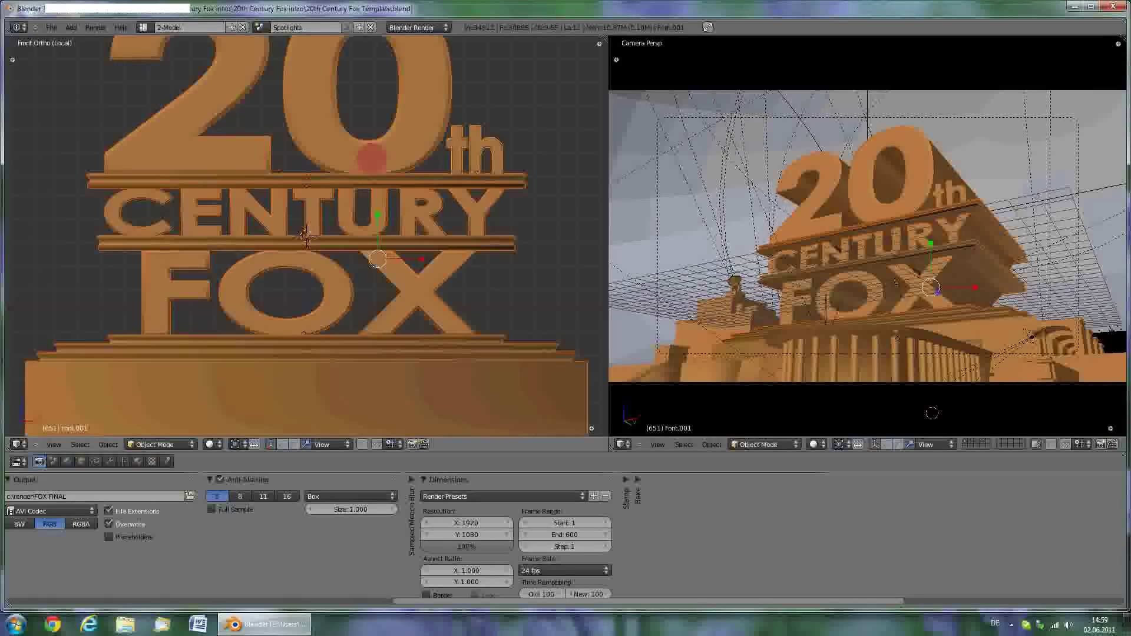
Step: Delete the "20" and "th" text objects above the CENTURY line of the logo
{"action": "right_click", "coordinate": [325, 118]}
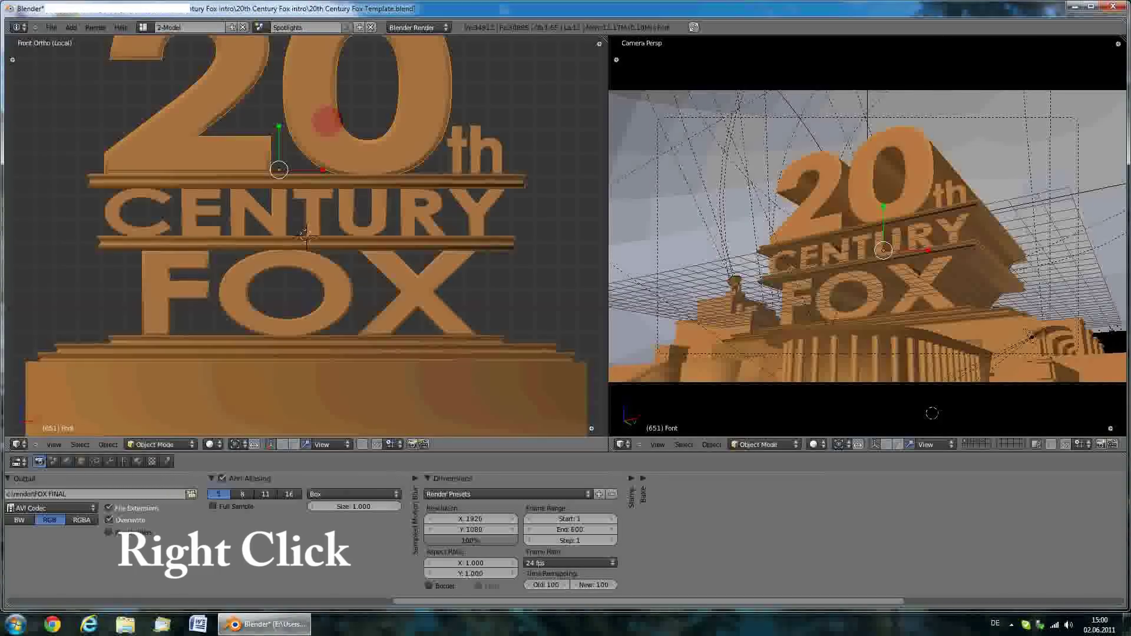
{"action": "key", "text": "Delete"}
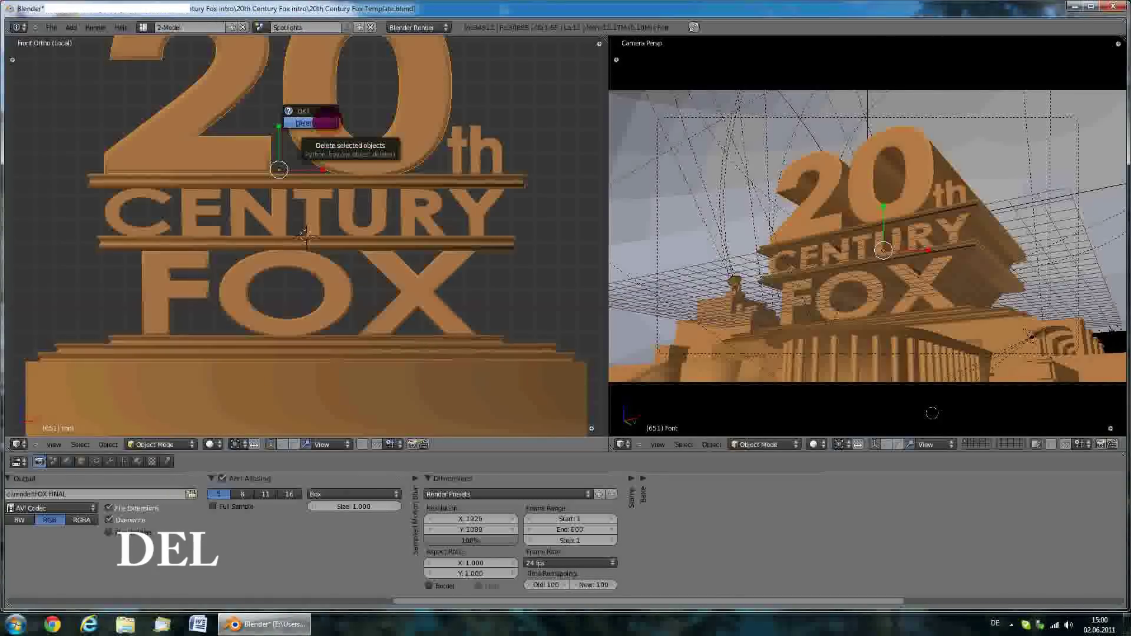
{"action": "left_click", "coordinate": [304, 122]}
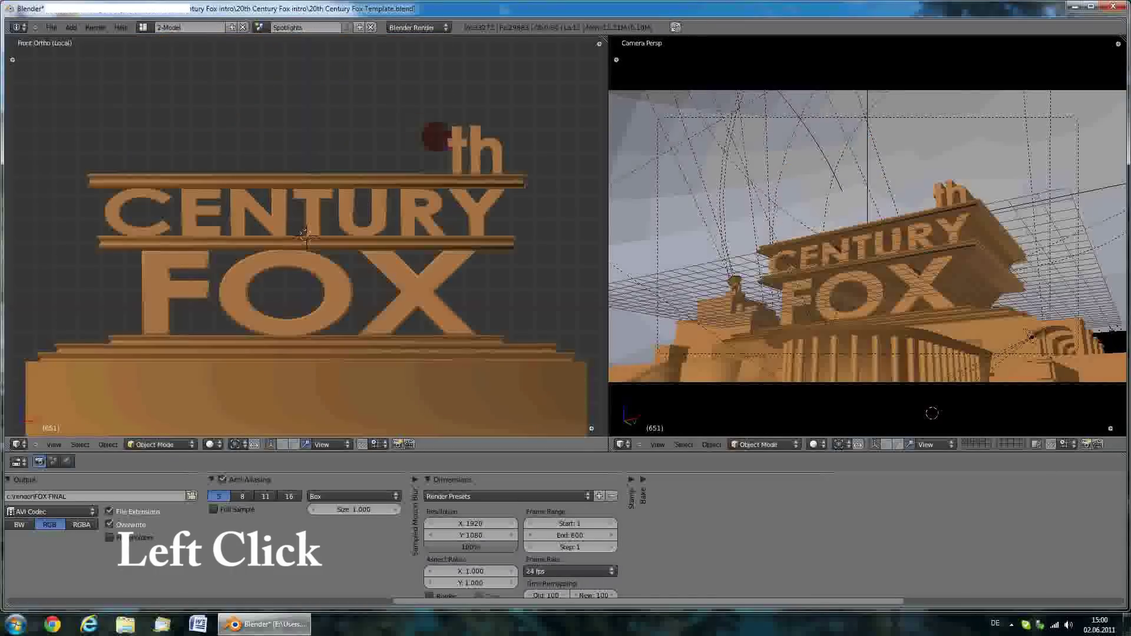
{"action": "right_click", "coordinate": [458, 137]}
{"action": "key", "text": "Delete"}
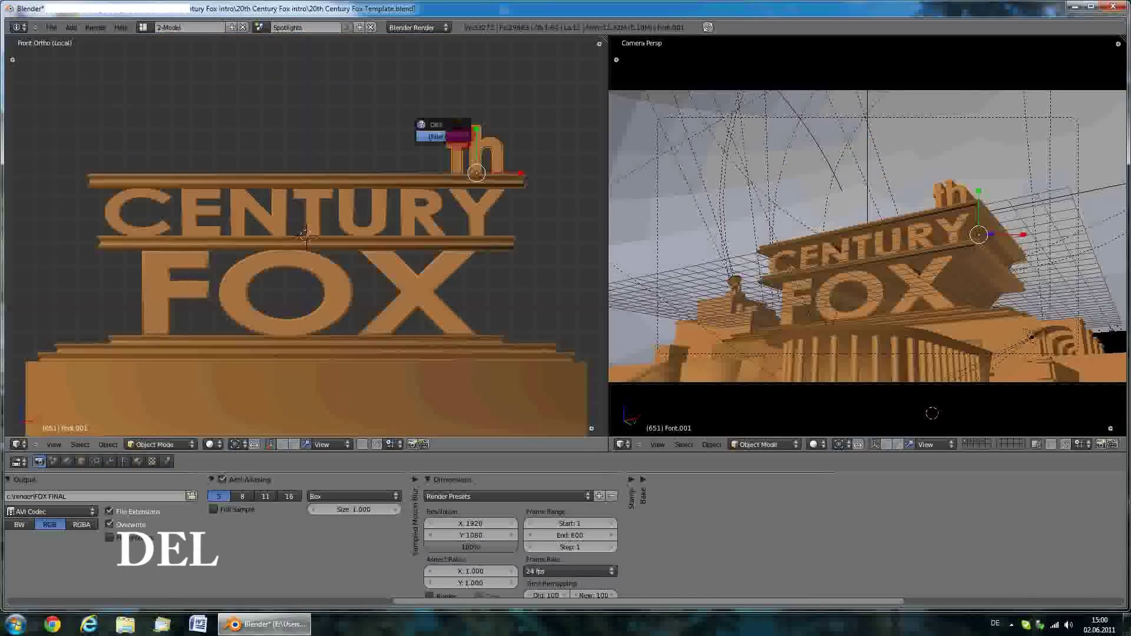
{"action": "left_click", "coordinate": [458, 141]}
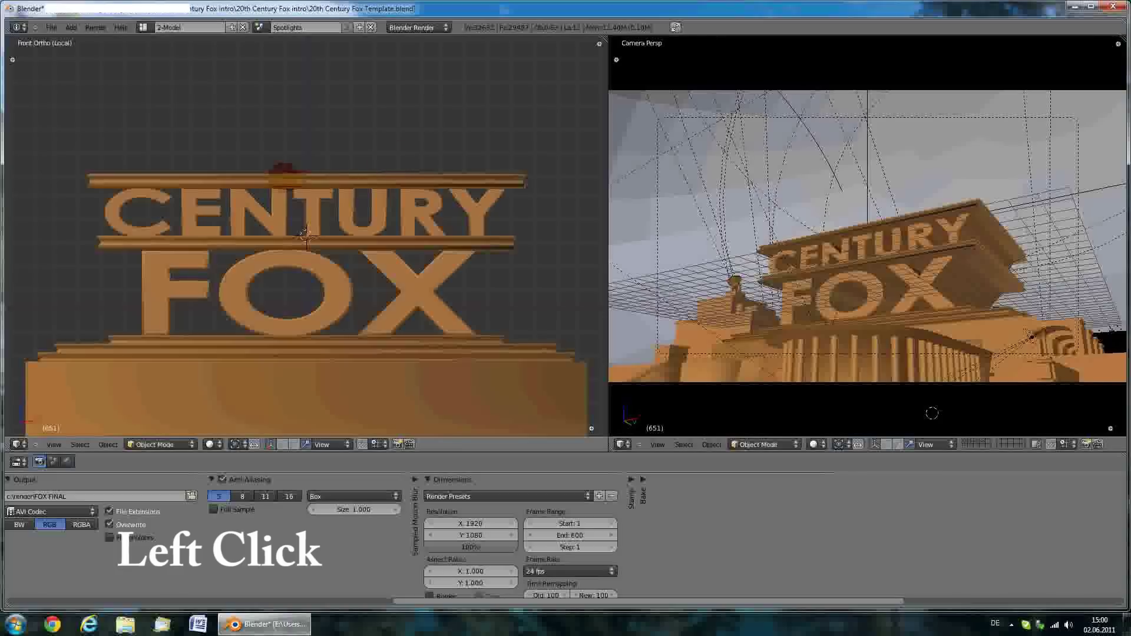
Step: Delete the two stacked ledge bars directly above the CENTURY text
{"action": "right_click", "coordinate": [304, 177]}
{"action": "key", "text": "Delete"}
{"action": "left_click", "coordinate": [272, 179]}
{"action": "right_click", "coordinate": [271, 183]}
{"action": "key", "text": "Delete"}
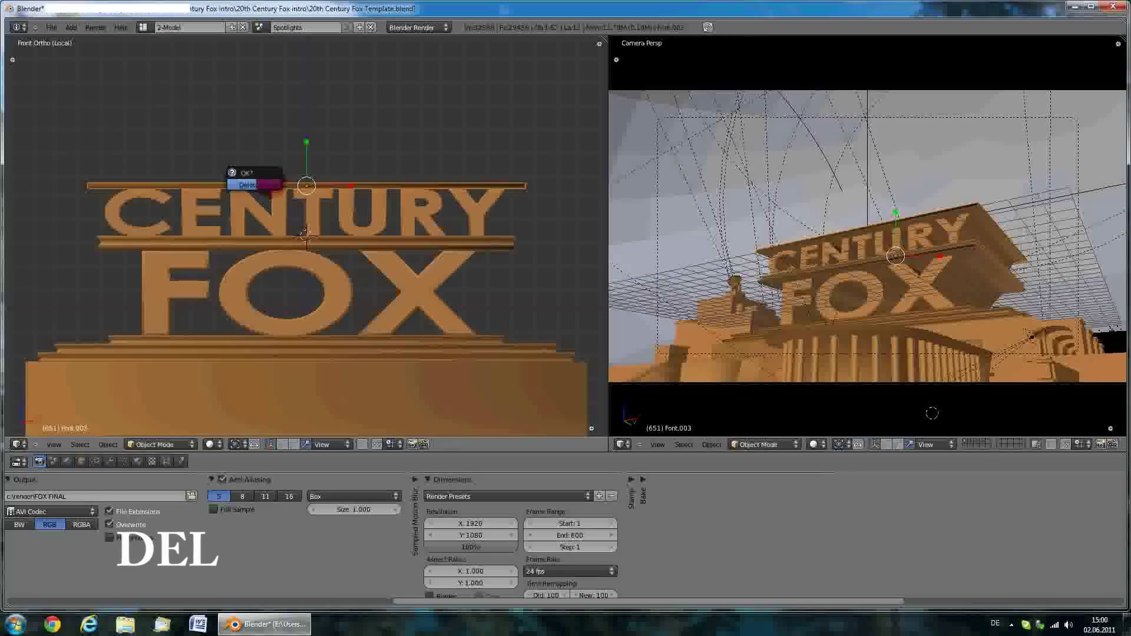
{"action": "left_click", "coordinate": [271, 184]}
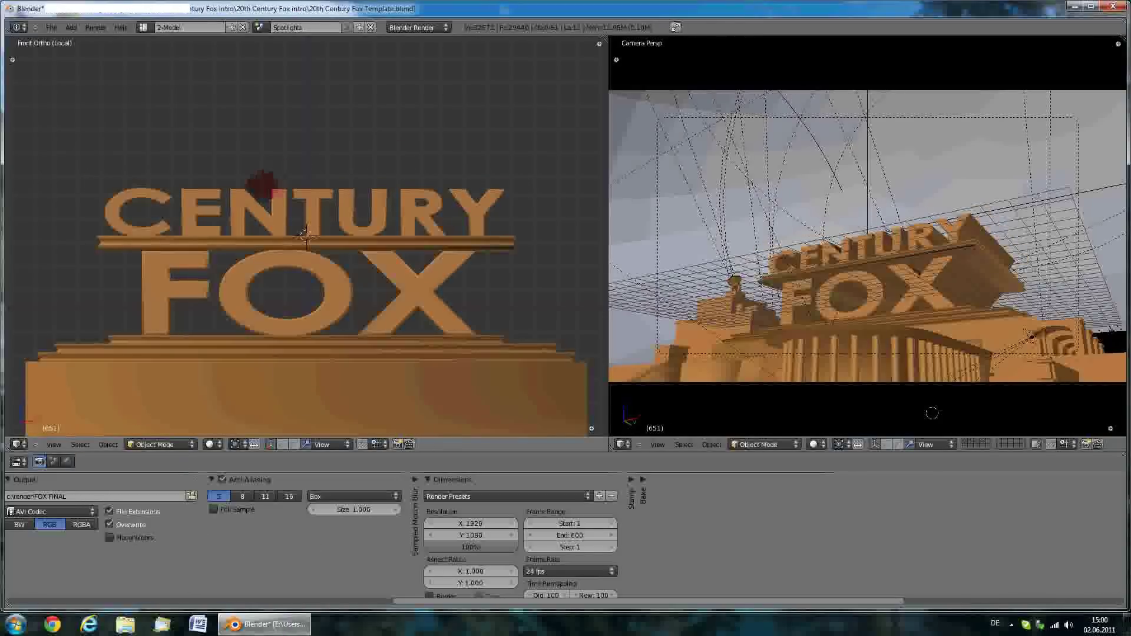
Step: Replace the text of the CENTURY object with "BALLYWEG"
{"action": "right_click", "coordinate": [241, 194]}
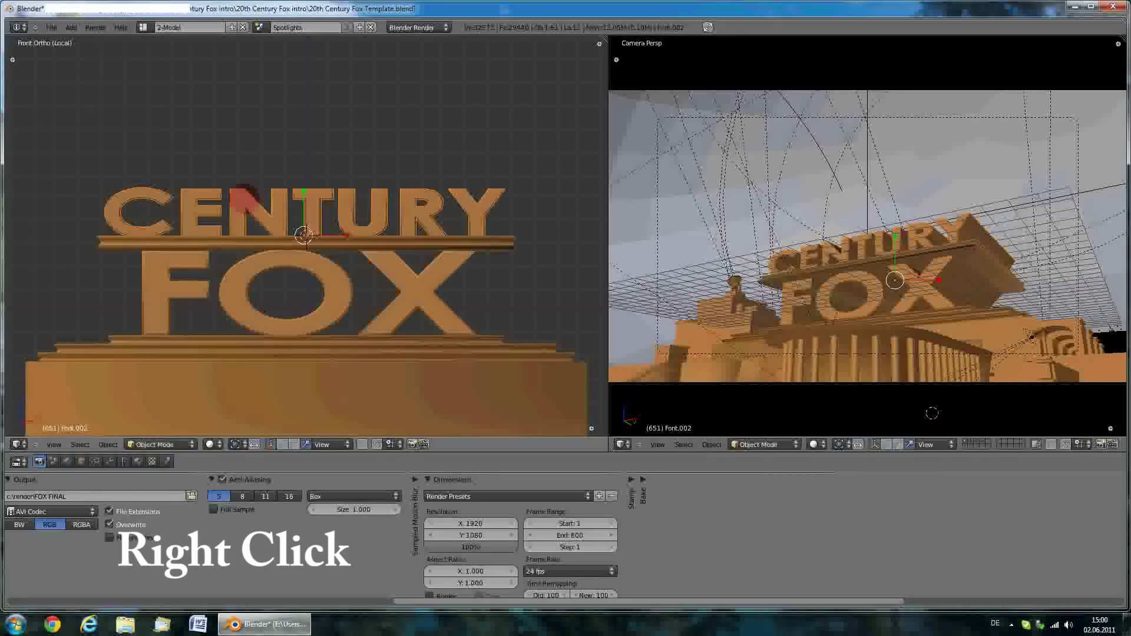
{"action": "key", "text": "Tab"}
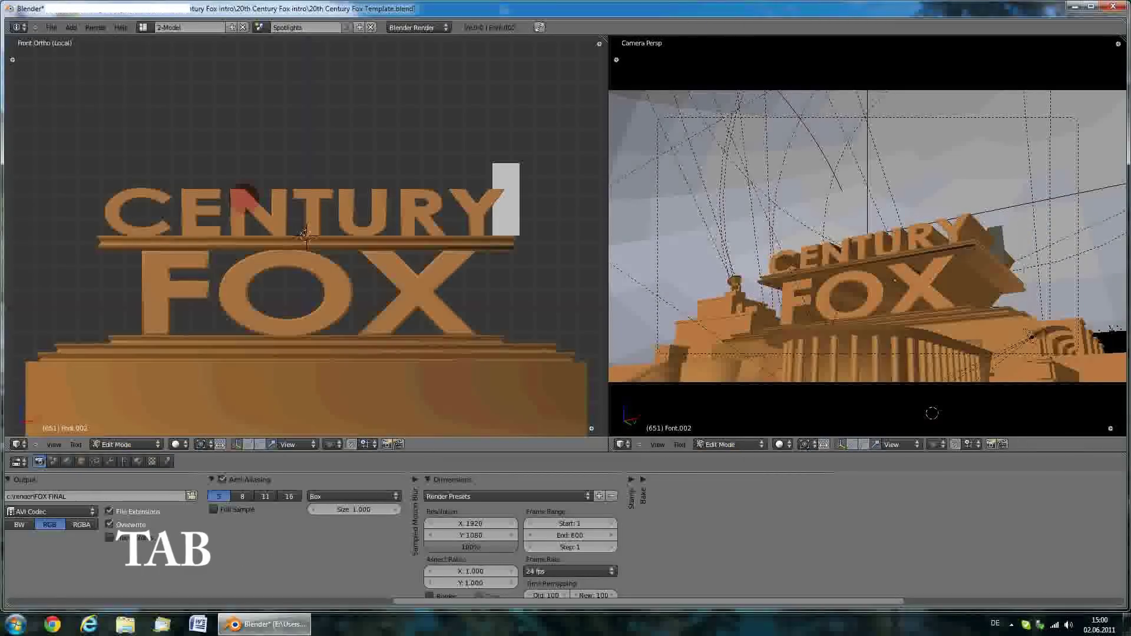
{"action": "key", "text": "BackSpace"}
{"action": "key", "text": "BackSpace"}
{"action": "key", "text": "BackSpace"}
{"action": "key", "text": "BackSpace"}
{"action": "key", "text": "BackSpace"}
{"action": "key", "text": "BackSpace"}
{"action": "key", "text": "BackSpace"}
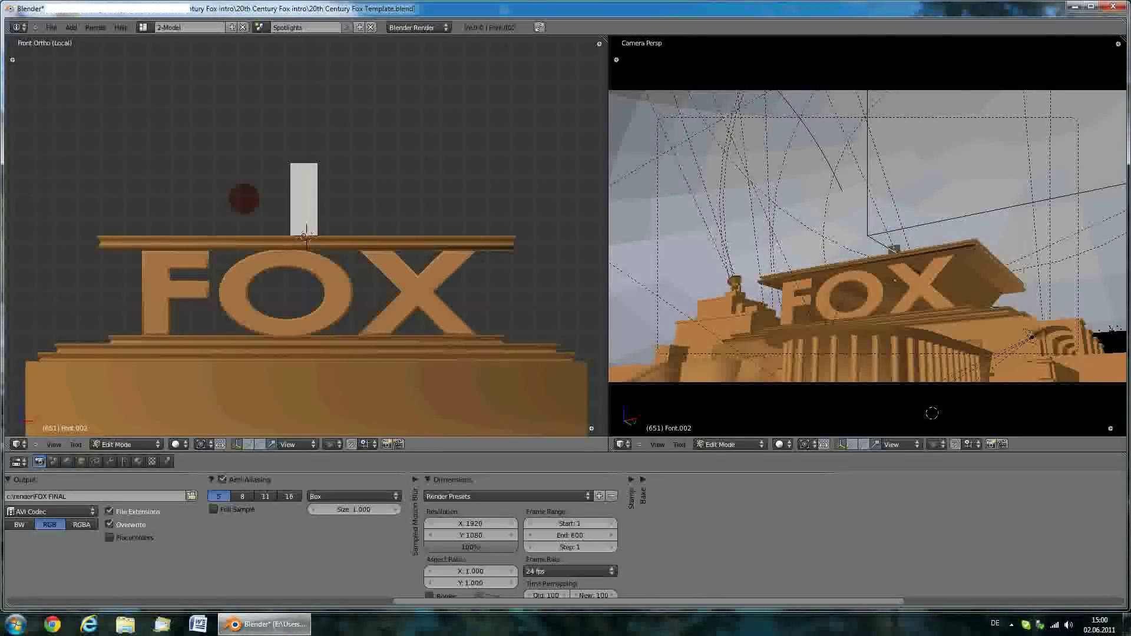
{"action": "type", "text": "BALLYW"}
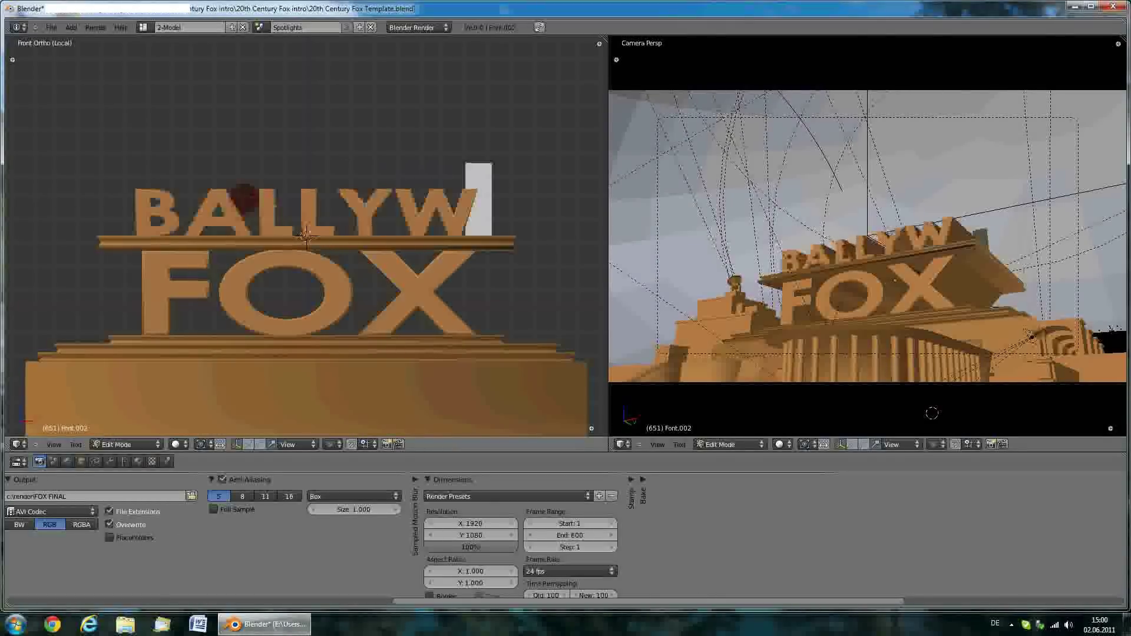
{"action": "type", "text": "EG"}
{"action": "key", "text": "Tab"}
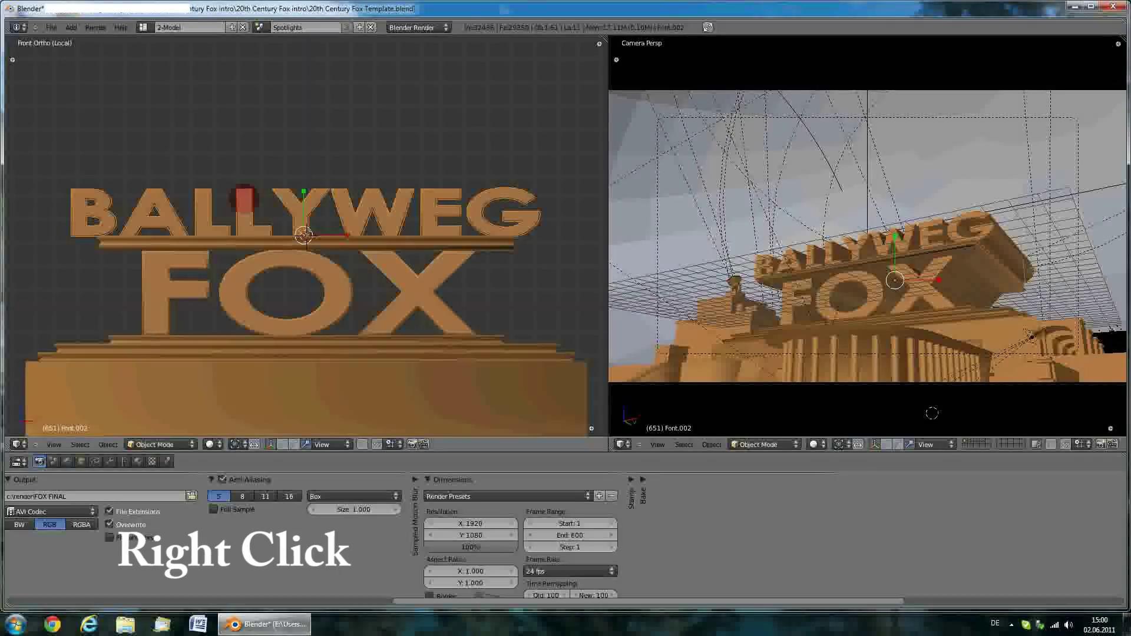
Step: Replace the text of the FOX object with "PRODUCTIONS"
{"action": "right_click", "coordinate": [301, 304]}
{"action": "key", "text": "Tab"}
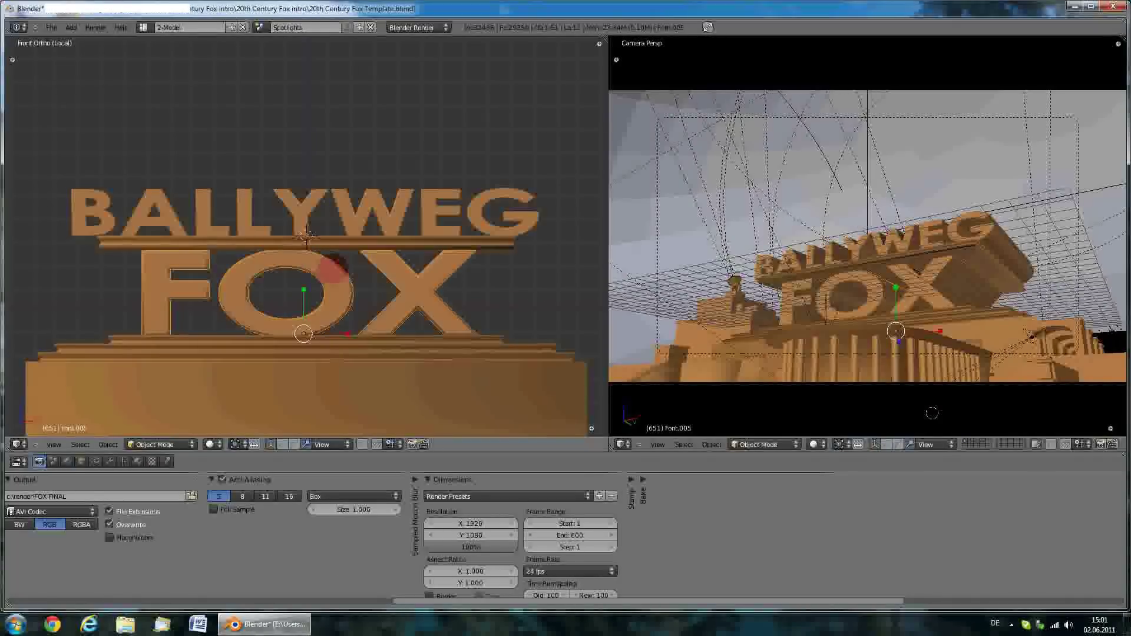
{"action": "key", "text": "Tab"}
{"action": "key", "text": "BackSpace"}
{"action": "key", "text": "BackSpace"}
{"action": "key", "text": "BackSpace"}
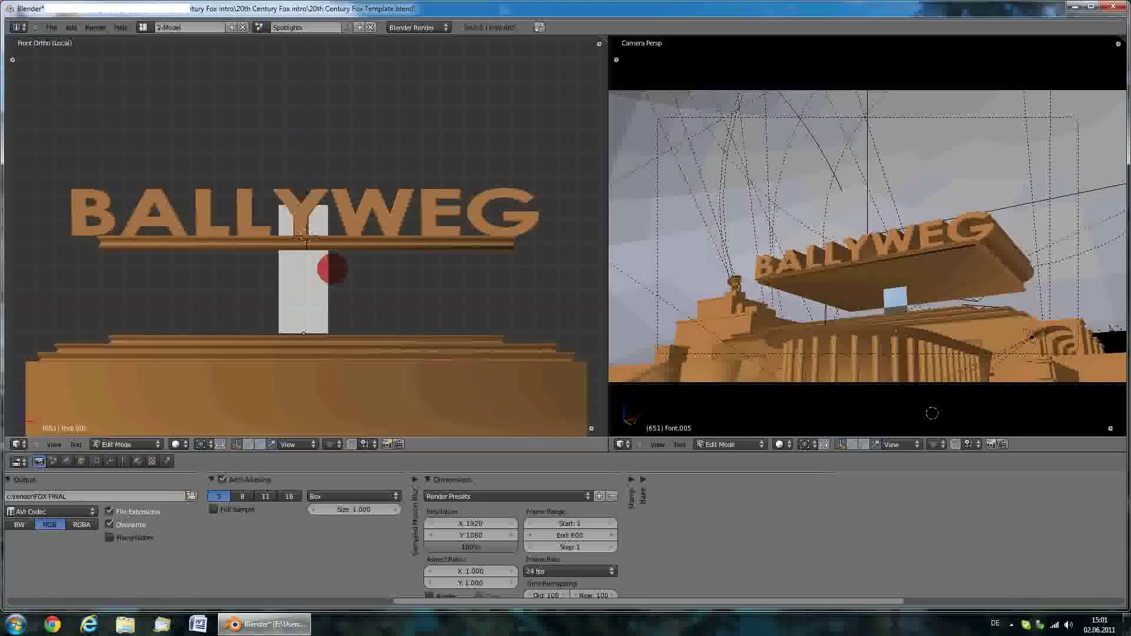
{"action": "type", "text": "PRODUCT"}
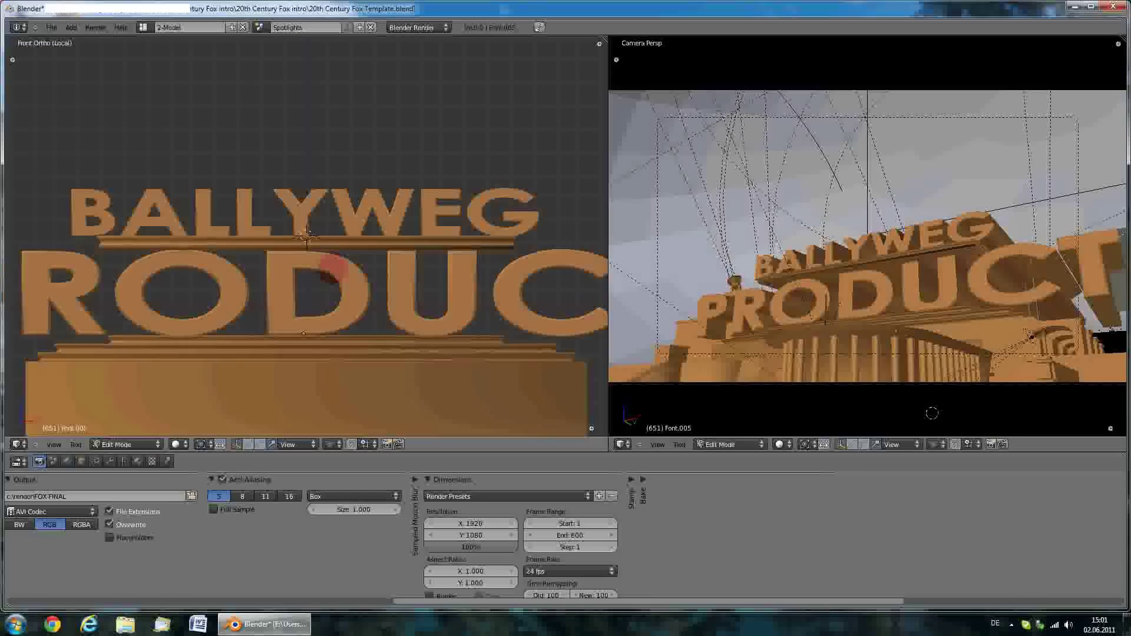
{"action": "type", "text": "ION"}
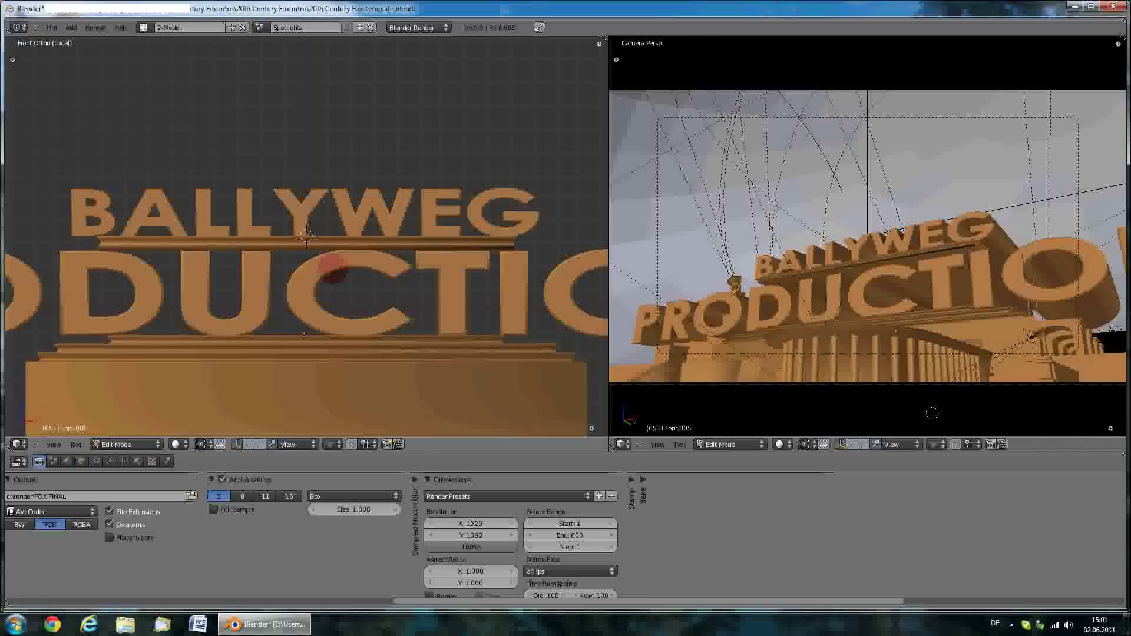
{"action": "key", "text": "Tab"}
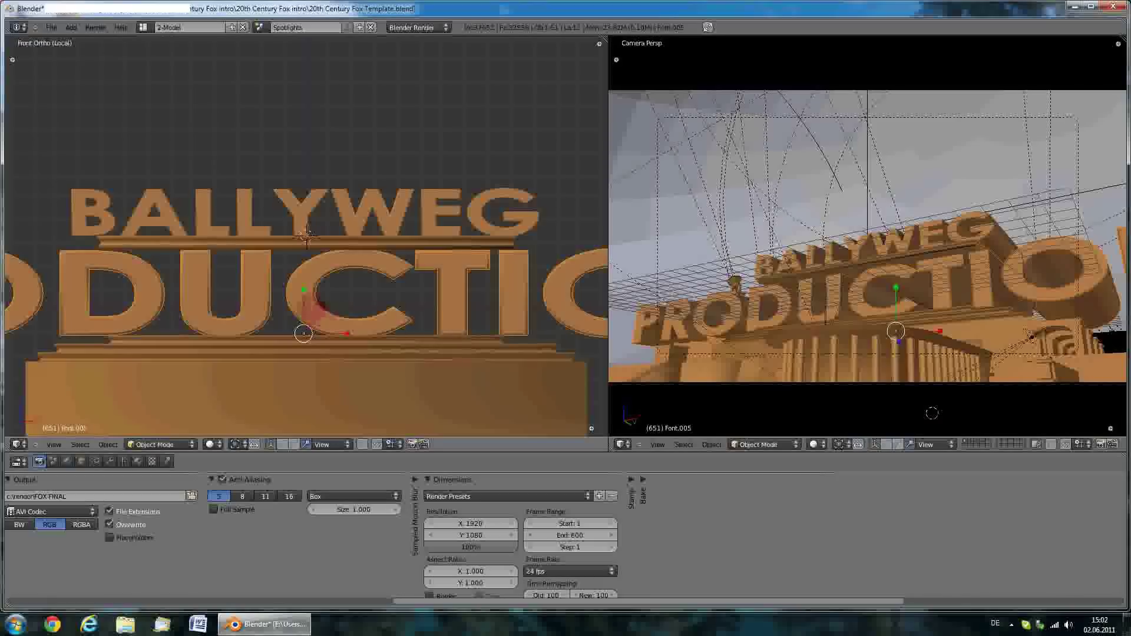
Step: Scale down the PRODUCTIONS text so that its width fits the stepped base
{"action": "left_click", "coordinate": [303, 290]}
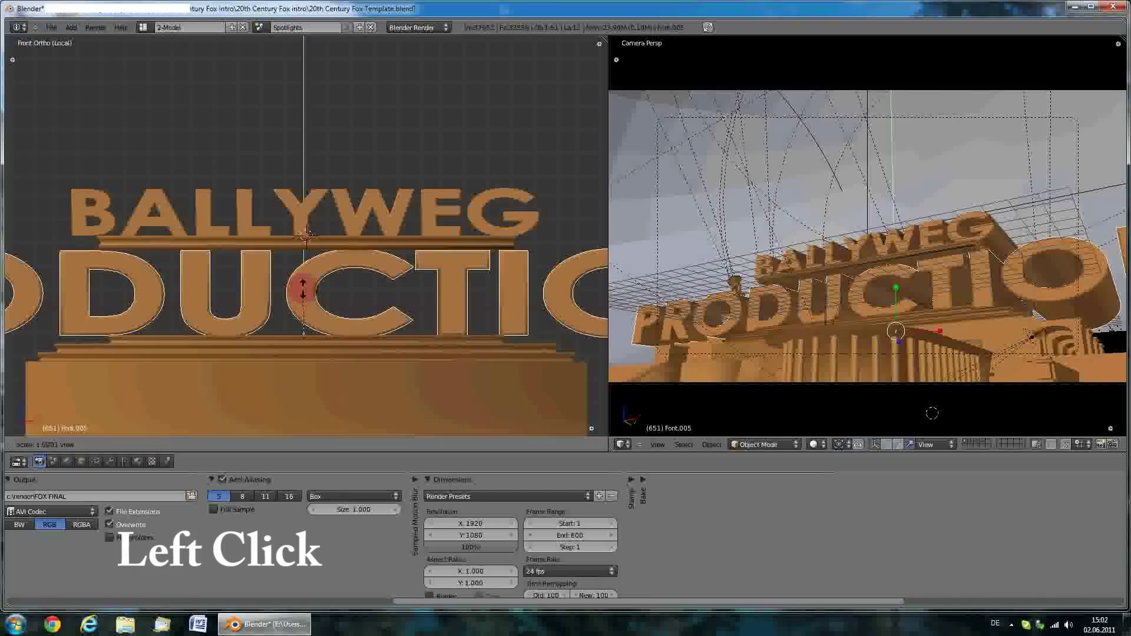
{"action": "mouse_move", "coordinate": [303, 290]}
{"action": "left_mouse_down"}
{"action": "mouse_move", "coordinate": [303, 306]}
{"action": "mouse_move", "coordinate": [336, 334]}
{"action": "mouse_move", "coordinate": [318, 334]}
{"action": "mouse_move", "coordinate": [303, 316]}
{"action": "mouse_move", "coordinate": [299, 283]}
{"action": "mouse_move", "coordinate": [305, 312]}
{"action": "left_mouse_up"}
{"action": "right_click", "coordinate": [313, 314]}
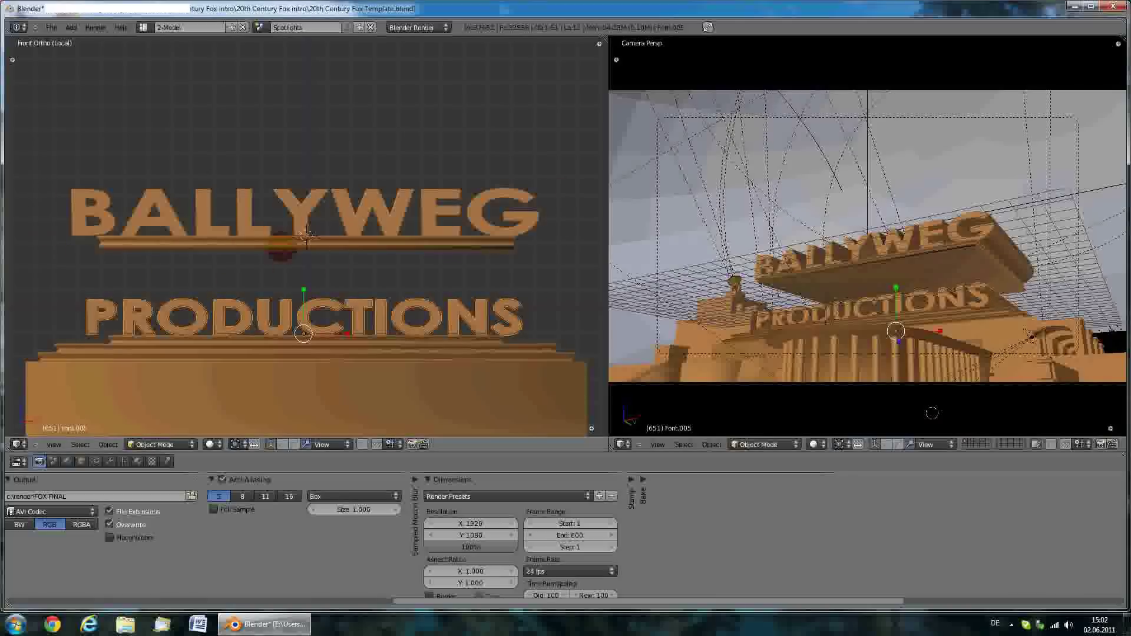
Step: Move the BALLYWEG text together with the ledge beneath it straight down onto the PRODUCTIONS text
{"action": "right_click", "coordinate": [282, 246]}
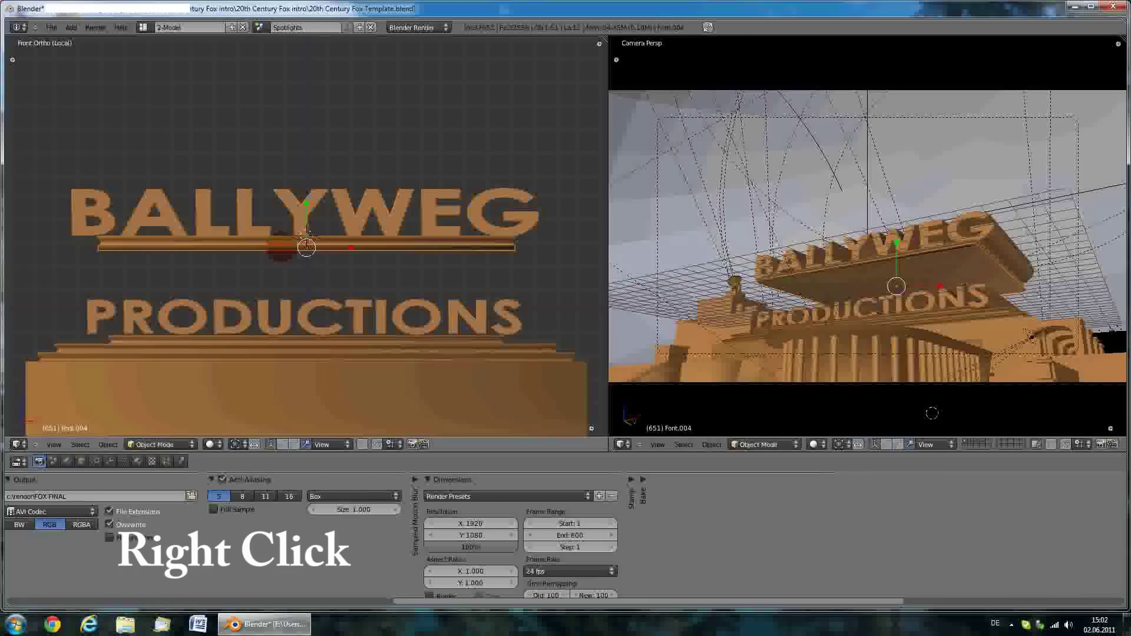
{"action": "right_click", "coordinate": [289, 205], "text": "shift"}
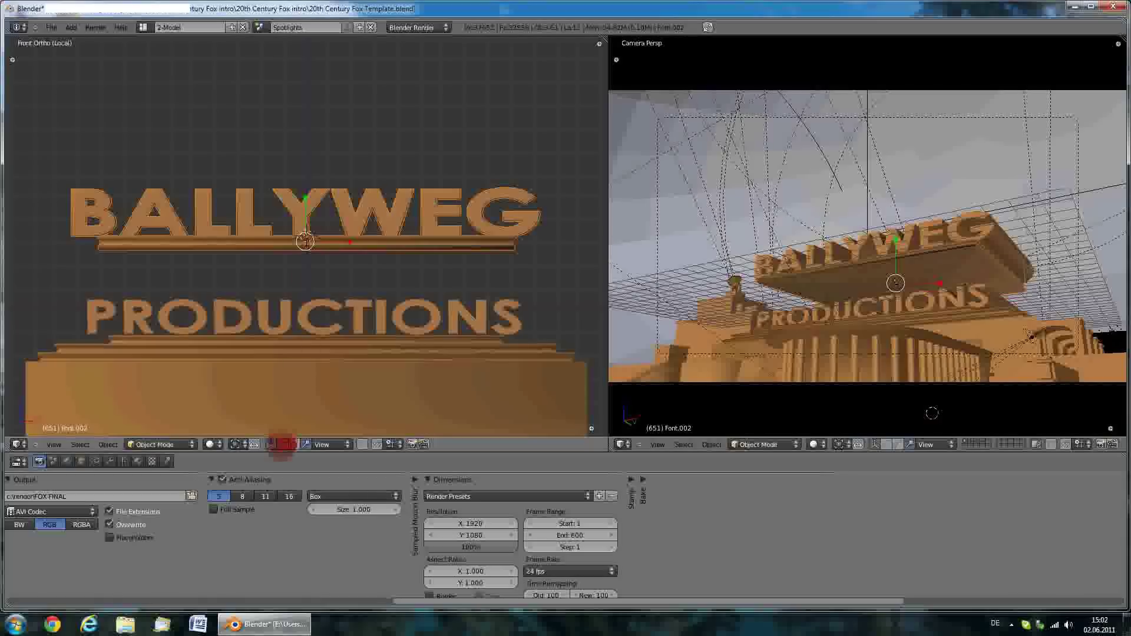
{"action": "left_click", "coordinate": [283, 445]}
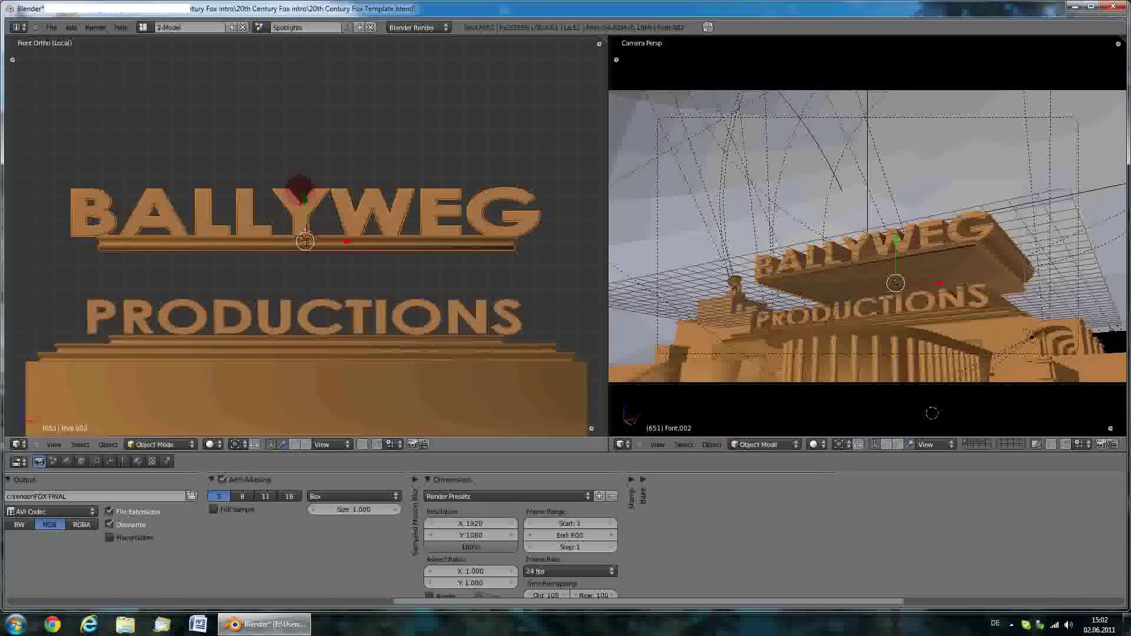
{"action": "left_click_drag", "start_coordinate": [303, 193], "coordinate": [305, 242]}
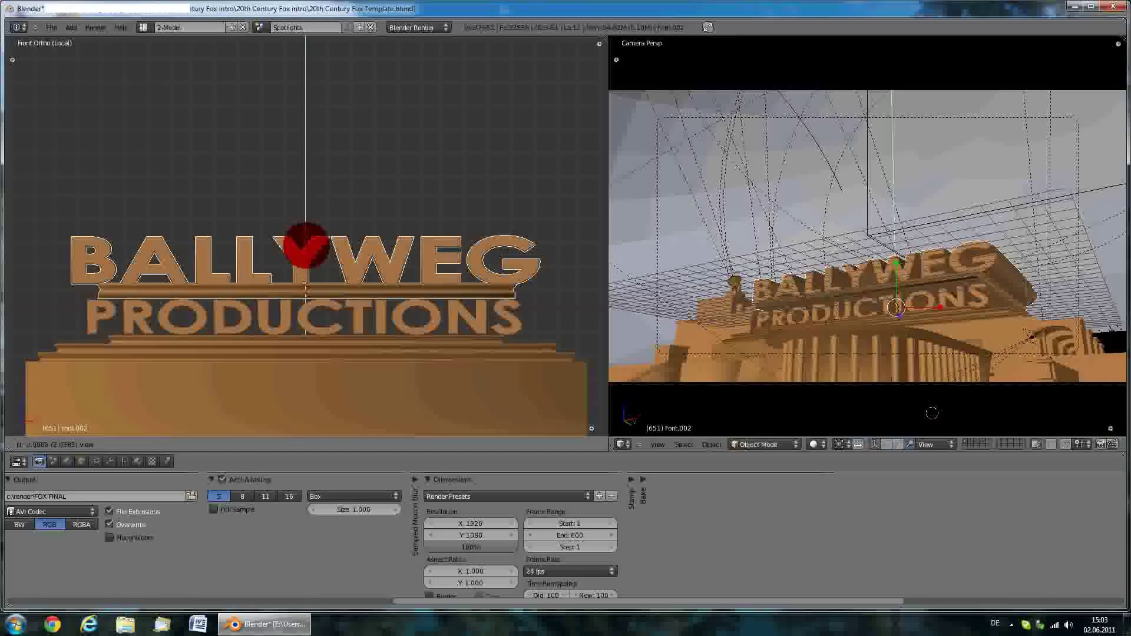
{"action": "key", "text": "Return"}
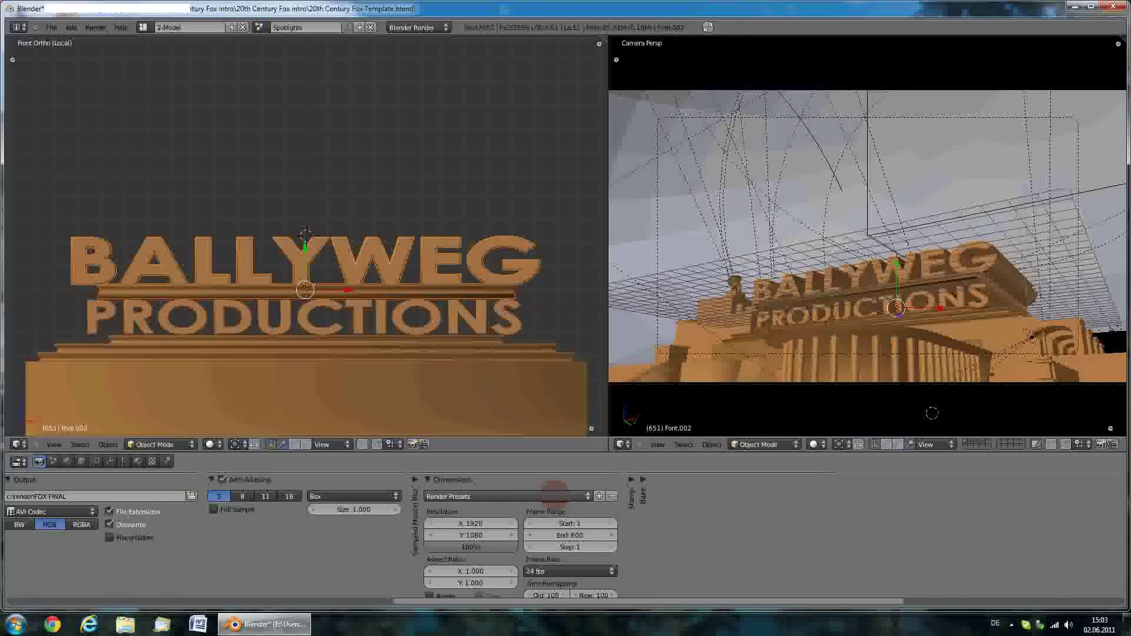
{"action": "left_click", "coordinate": [557, 495]}
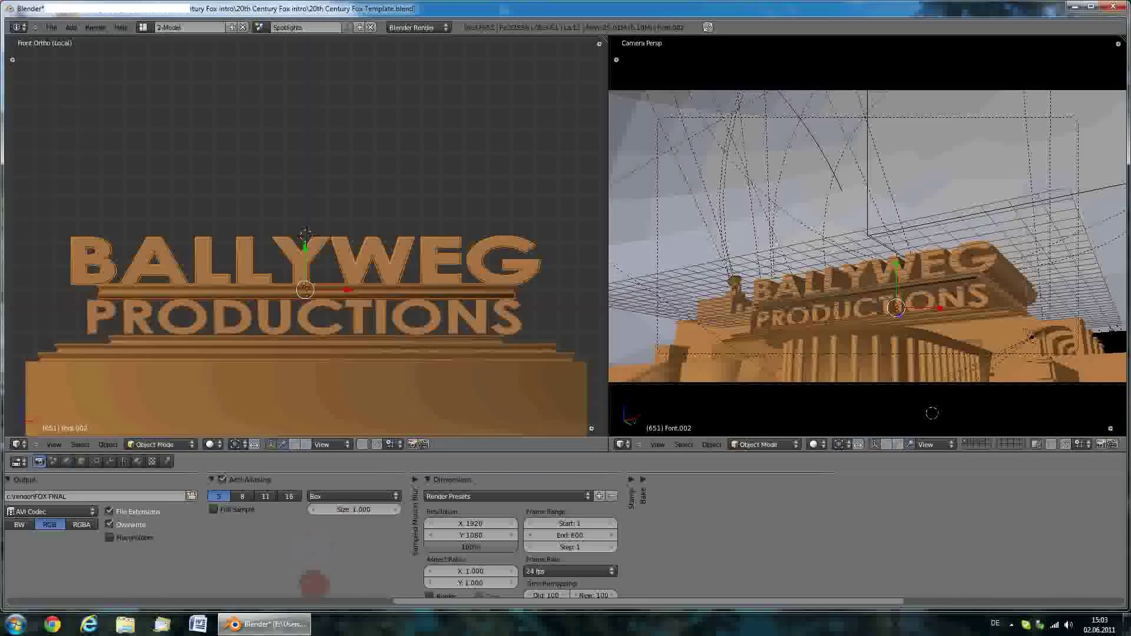
{"action": "left_click_drag", "start_coordinate": [439, 600], "coordinate": [303, 600]}
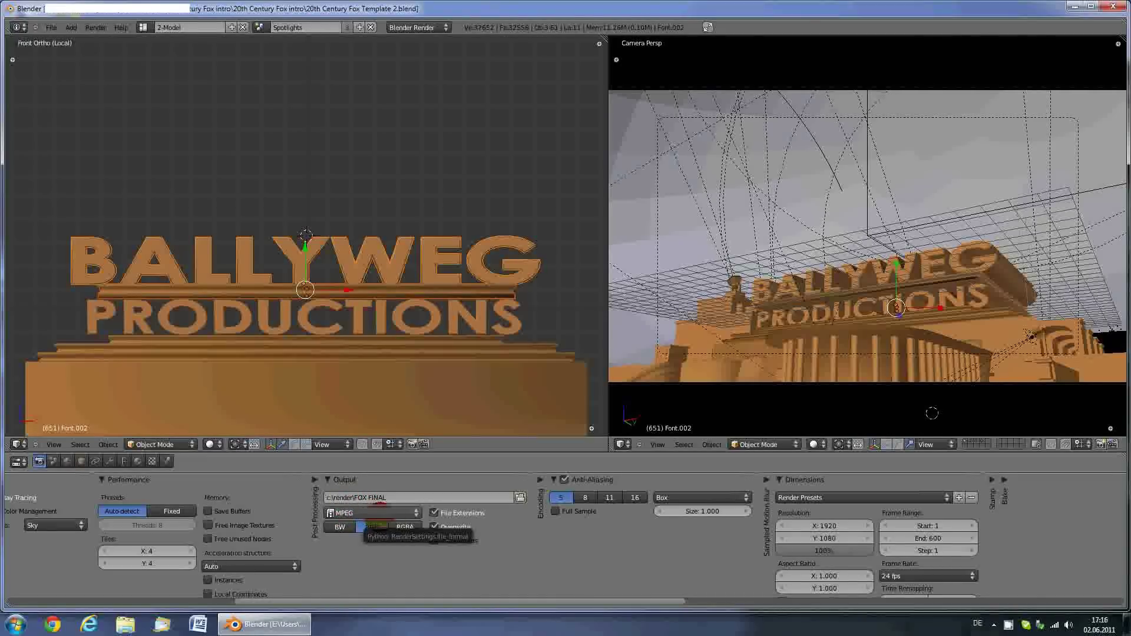
{"action": "left_click_drag", "start_coordinate": [378, 600], "coordinate": [180, 601]}
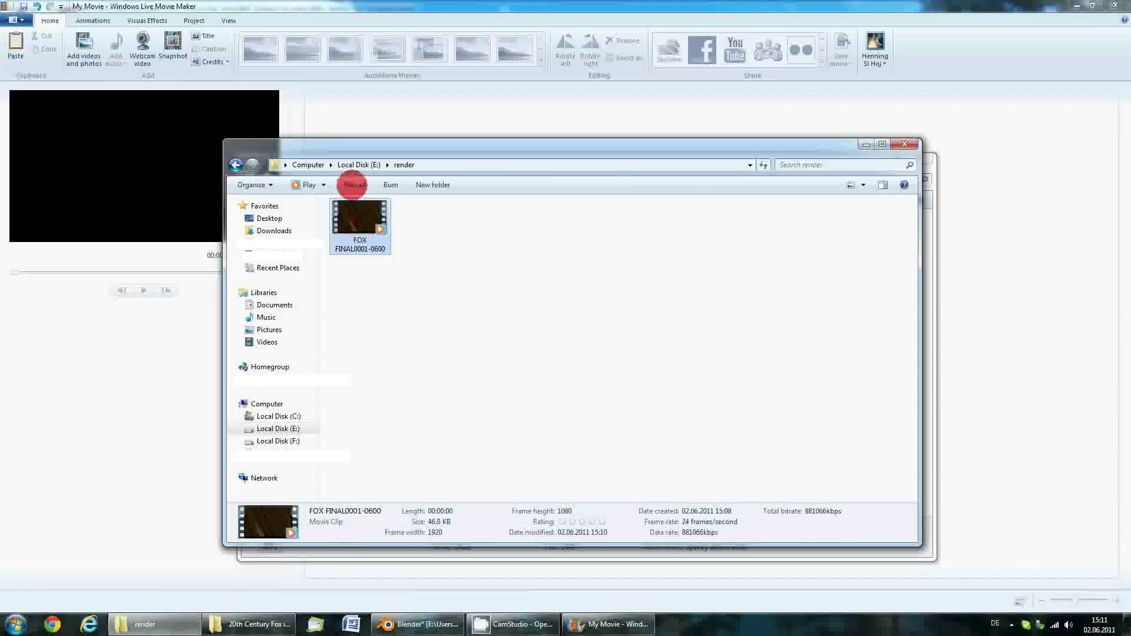
Step: Add the rendered clip FOX FINAL0001-0600 and the audio file "Twentieth Century Fox real" to the Windows Live Movie Maker project
{"action": "left_click_drag", "start_coordinate": [360, 239], "coordinate": [432, 116]}
{"action": "left_click", "coordinate": [259, 625]}
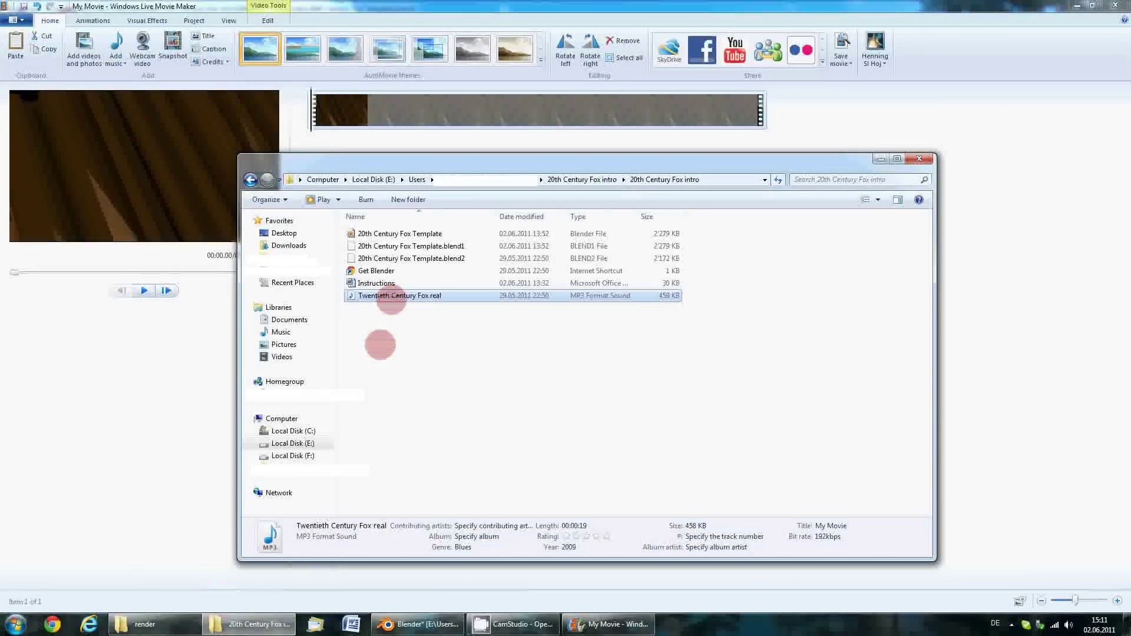
{"action": "left_click_drag", "start_coordinate": [393, 297], "coordinate": [313, 96]}
Step: Save the movie with the high-definition display setting
{"action": "left_click", "coordinate": [17, 19]}
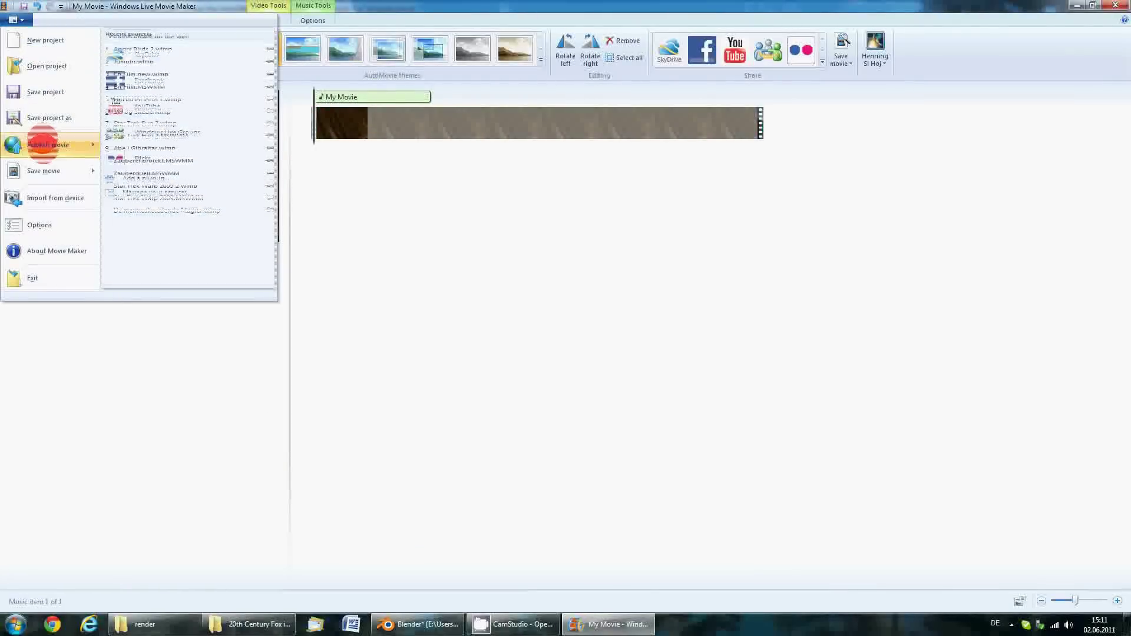
{"action": "mouse_move", "coordinate": [47, 171]}
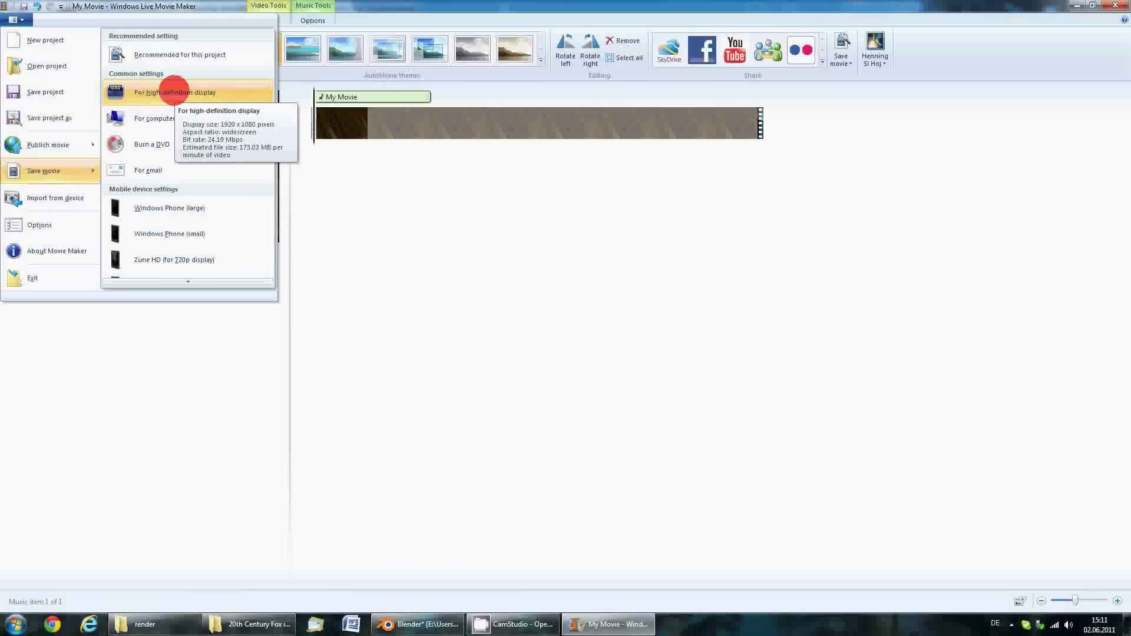